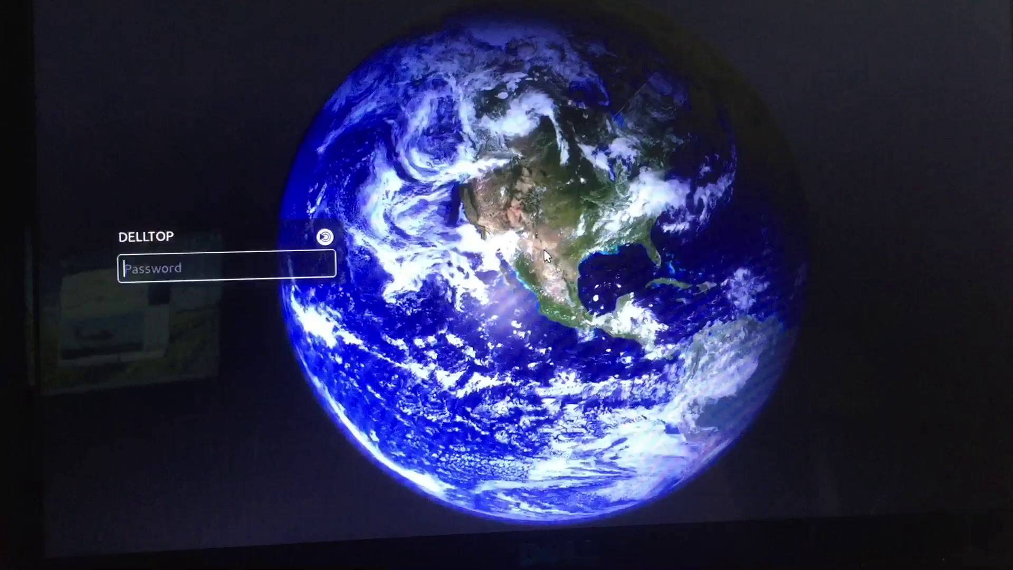
{"action": "type", "text": "••••••••"}
{"action": "key", "text": "Return"}
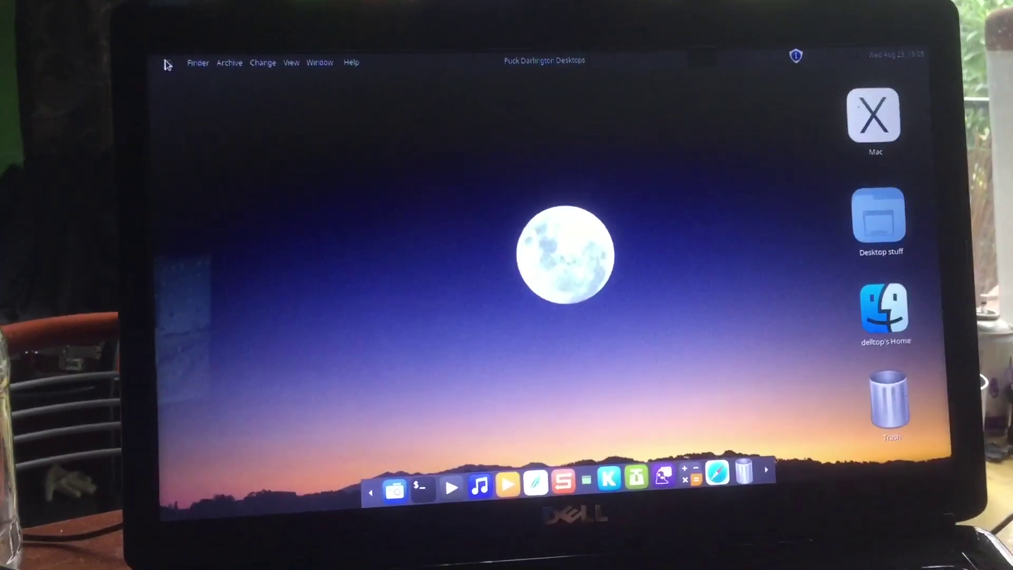
{"action": "left_click", "coordinate": [167, 64]}
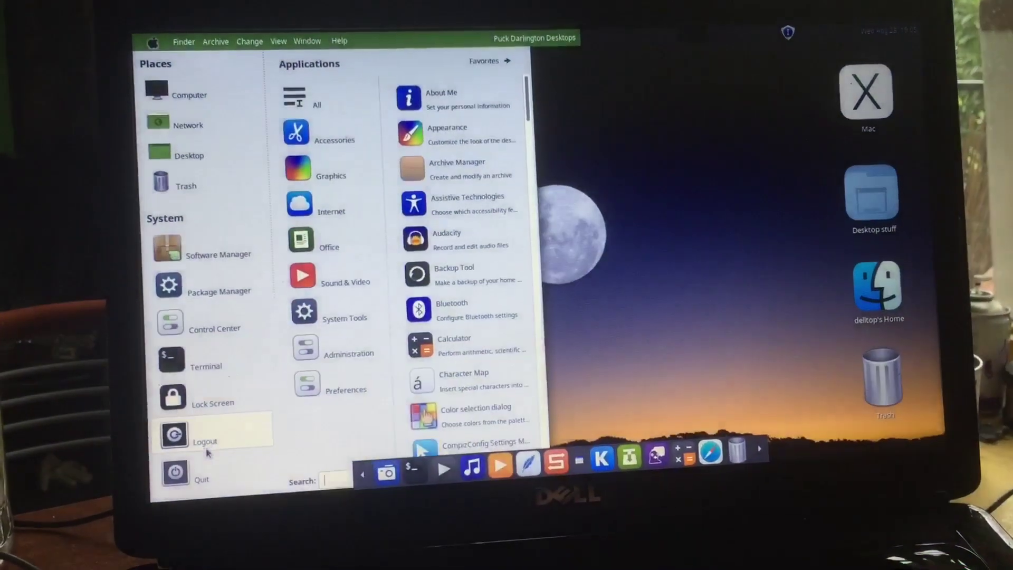
{"action": "left_click", "coordinate": [206, 452]}
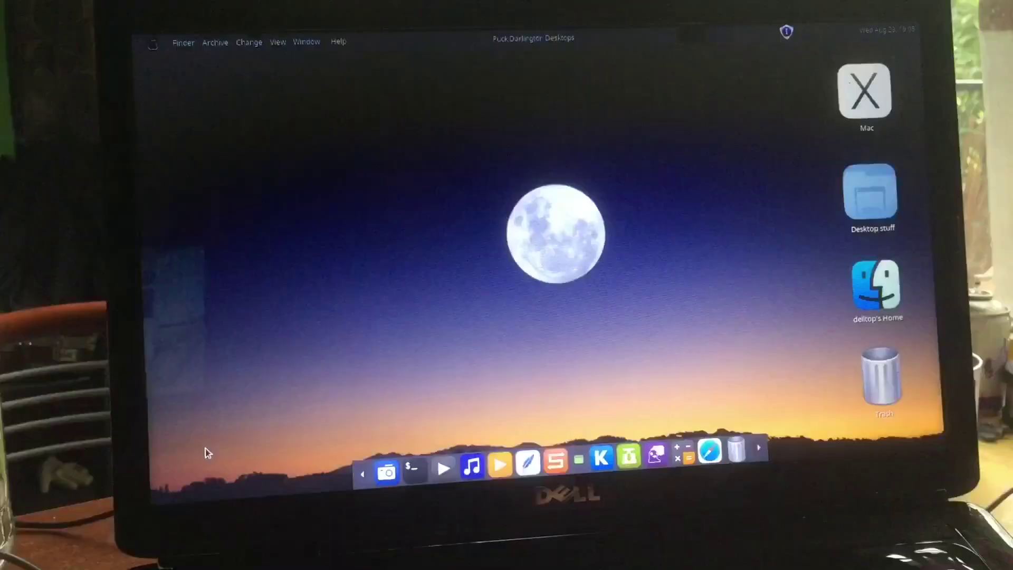
{"action": "left_click", "coordinate": [625, 287]}
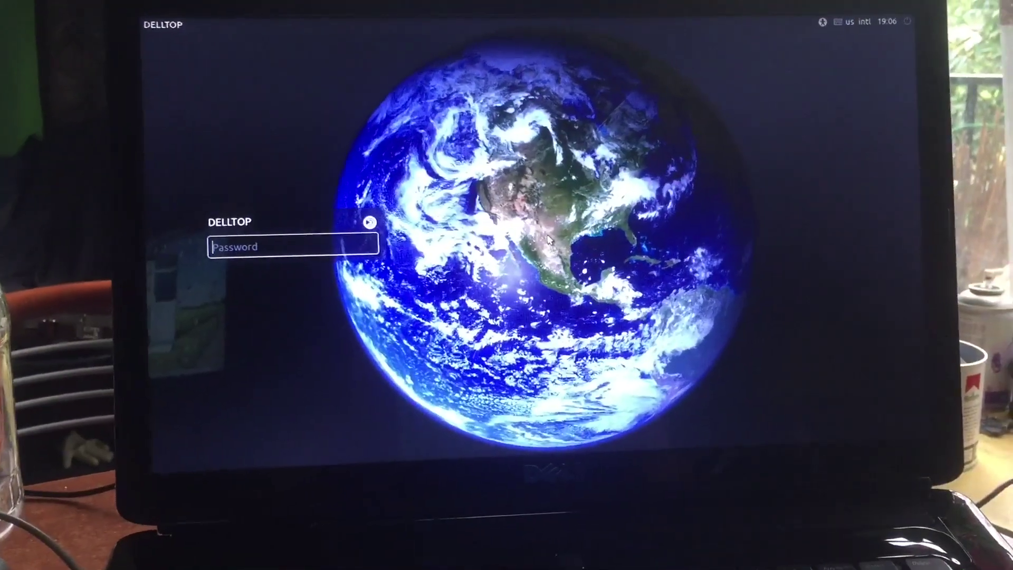
Submit the password at the greeter to return to the moonlit Mac-styled desktop
{"action": "key", "text": "Return"}
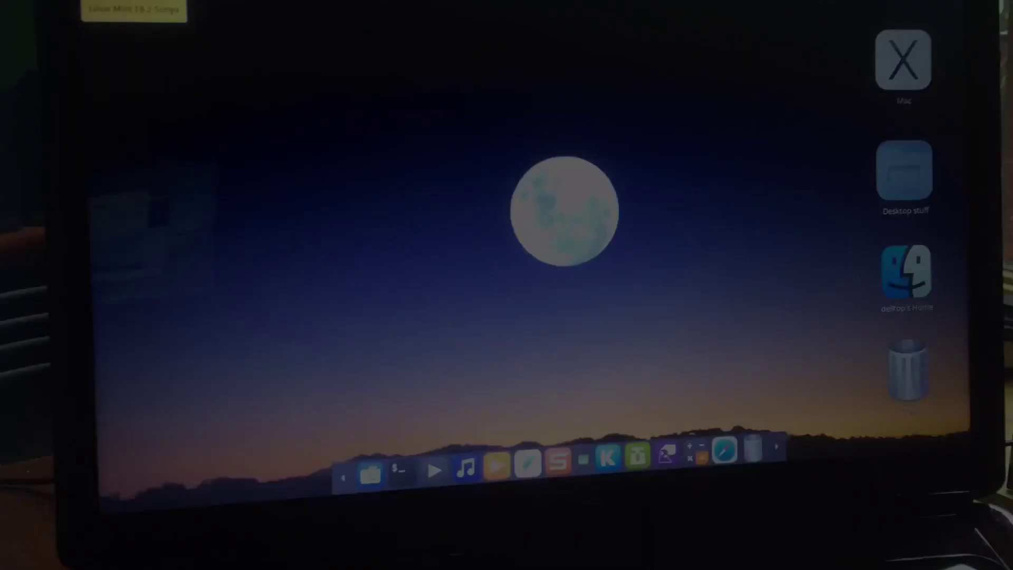